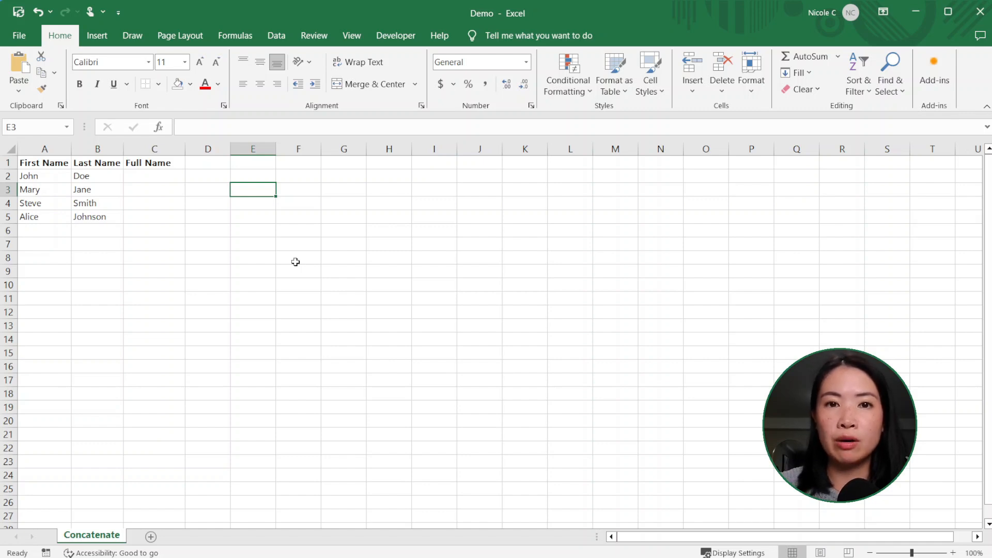
Enter =CONCATENATE(A2,B2) in C2 so it shows JohnDoe
double_click(171, 178)
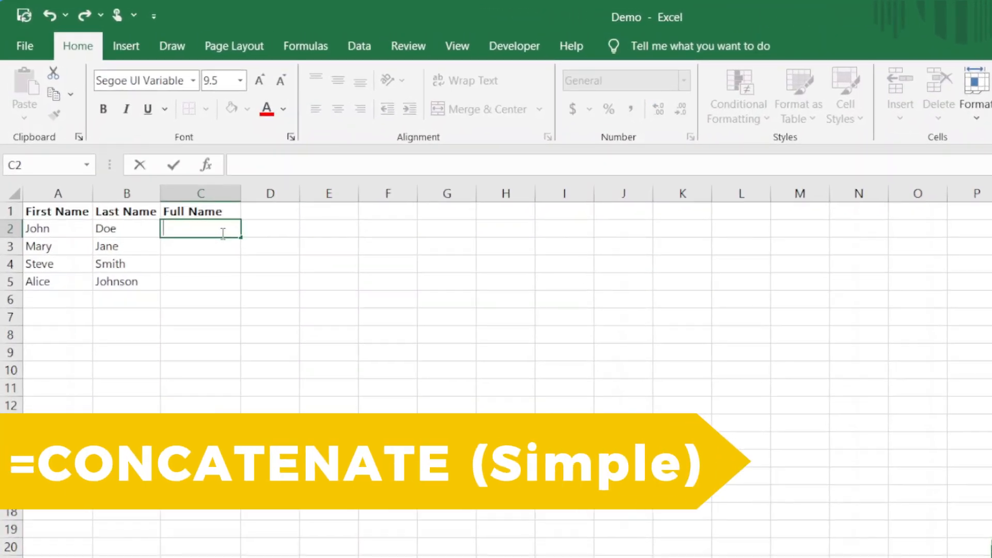
type("=C")
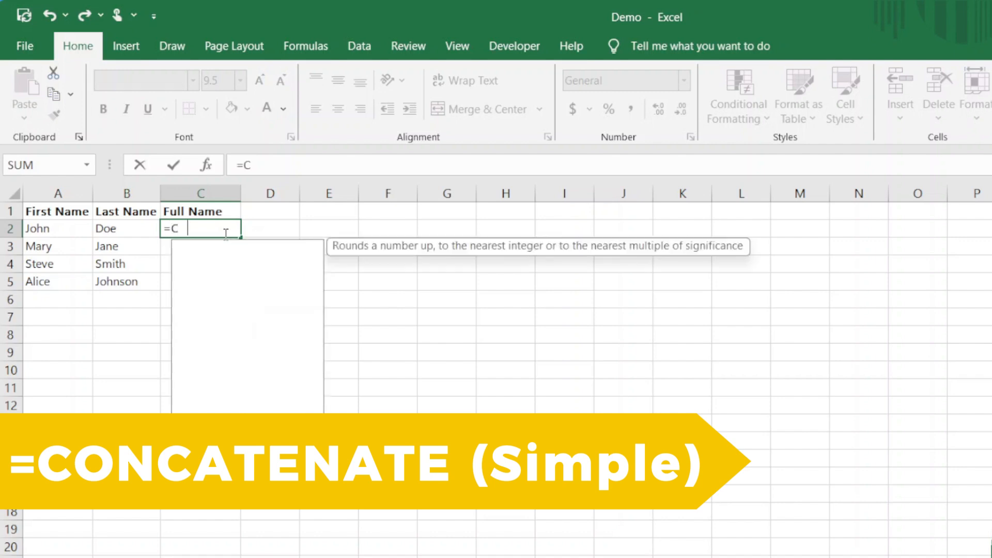
type("ONCATENATE(")
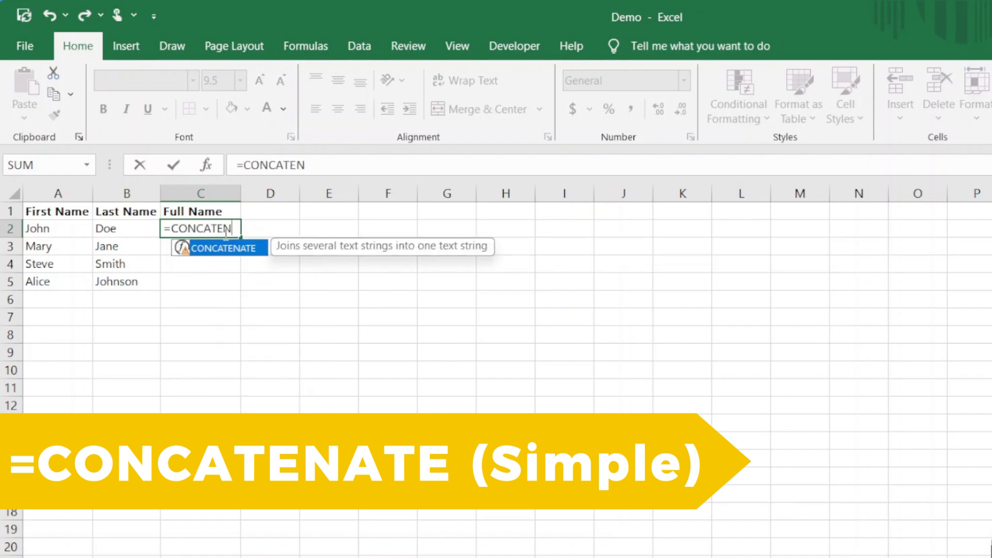
left_click(72, 227)
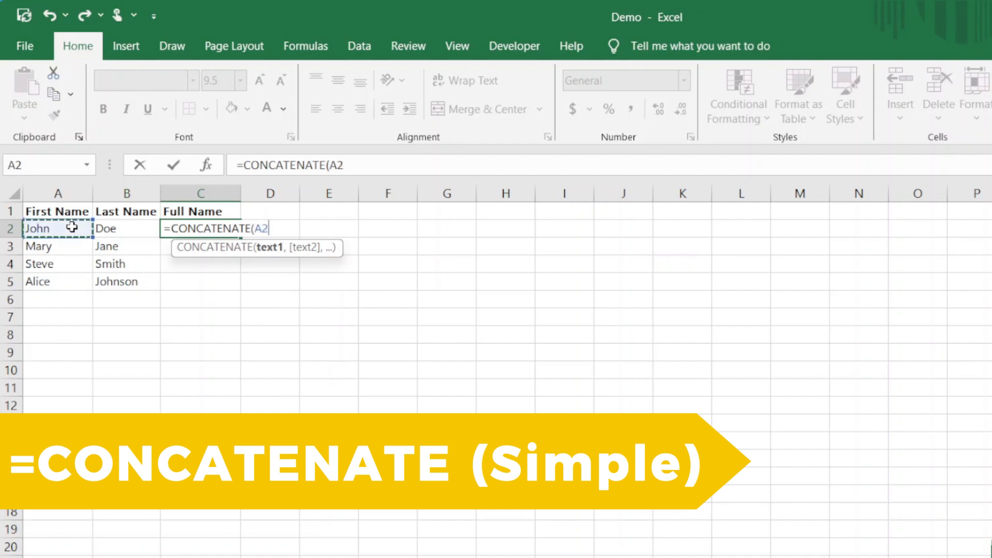
type(",")
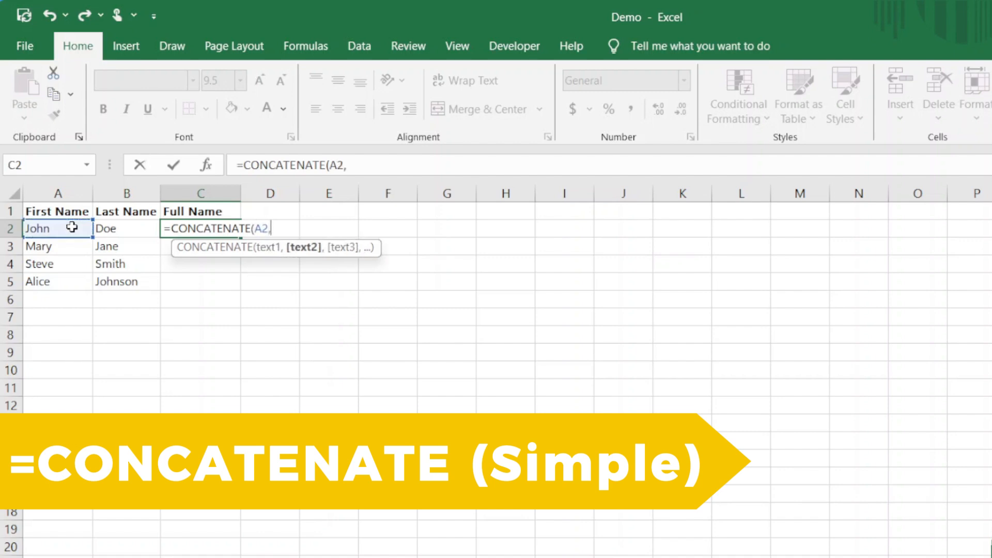
left_click(121, 228)
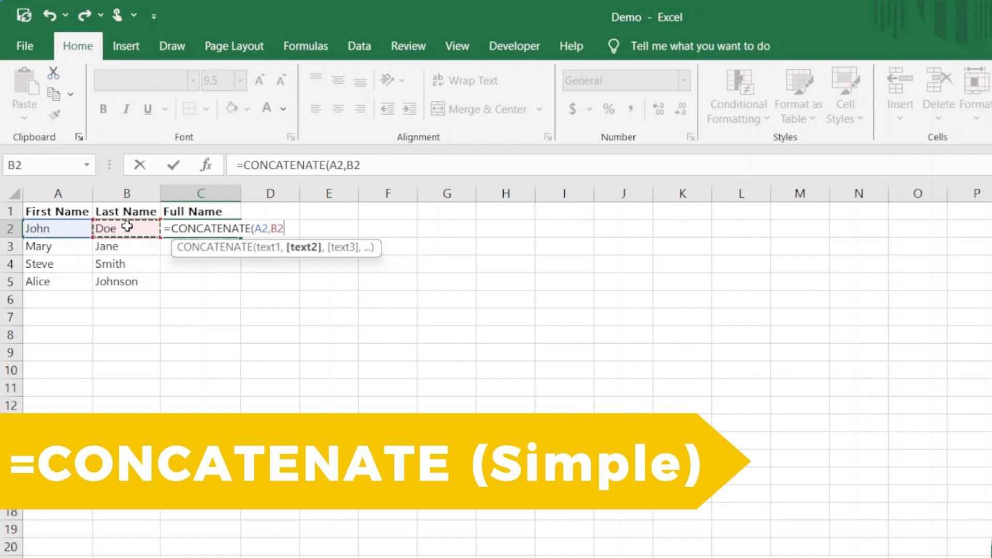
type(")")
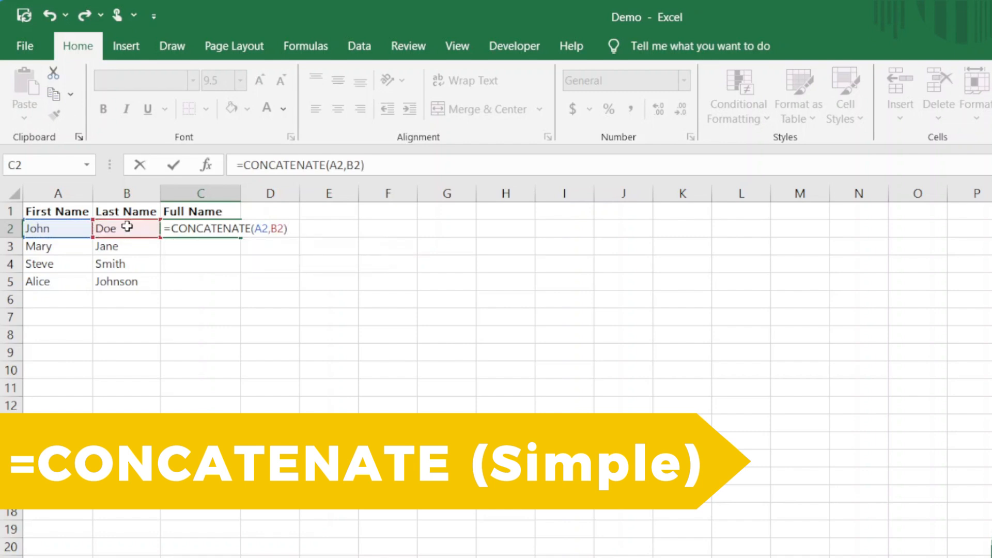
key("Return")
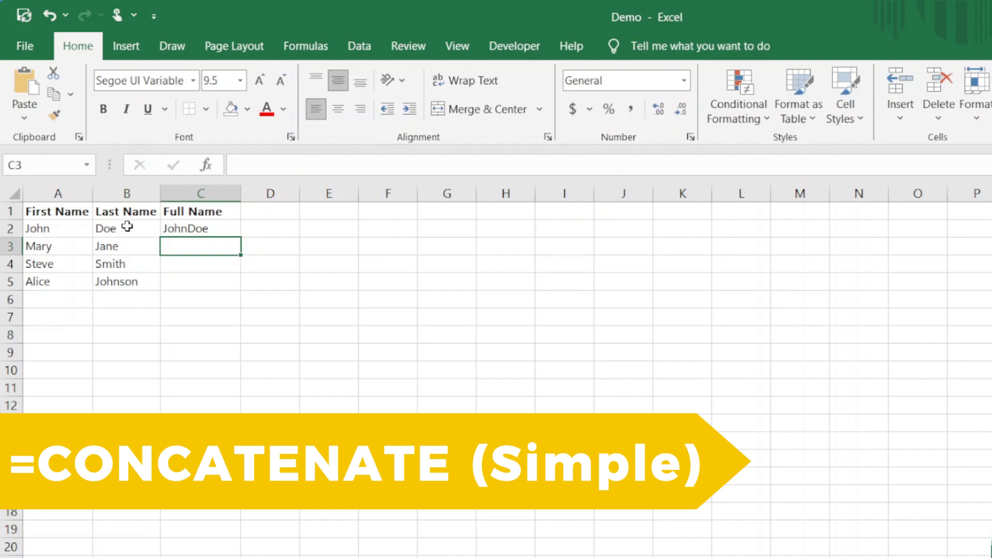
left_click(196, 228)
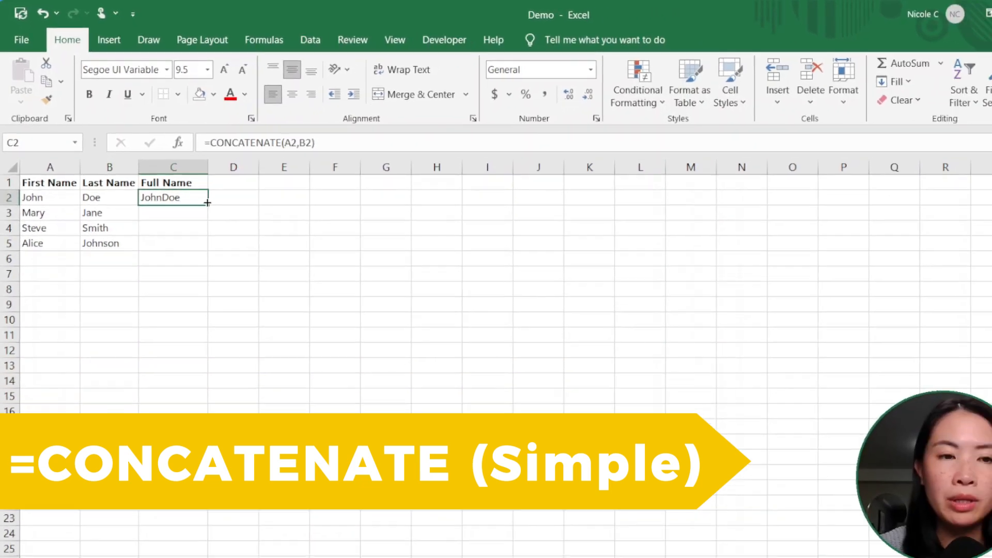
Fill C2's CONCATENATE formula down to C5 for MaryJane, SteveSmith and AliceJohnson
double_click(241, 237)
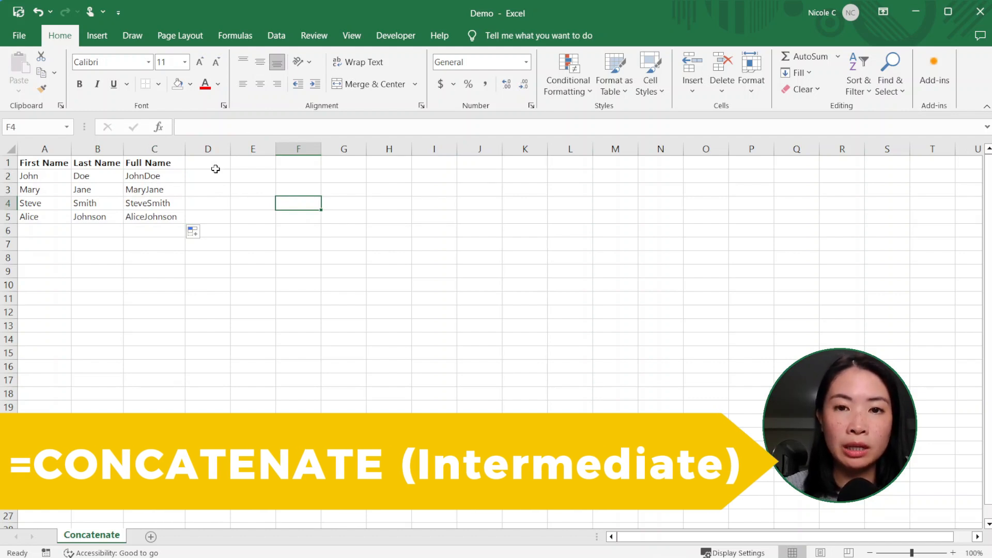
Enter =CONCATENATE(A2," ",B2) in D2 so it shows John Doe
left_click(212, 175)
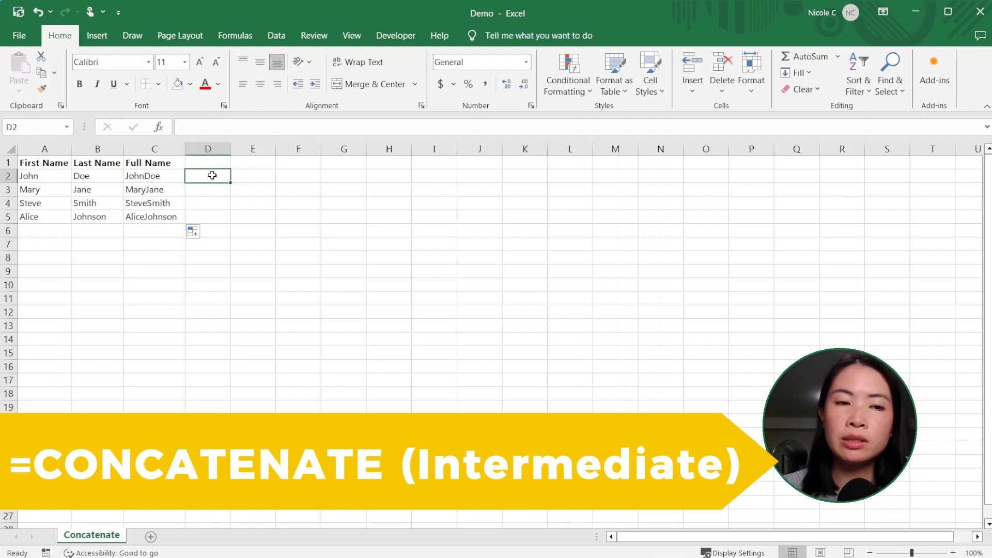
type("=C")
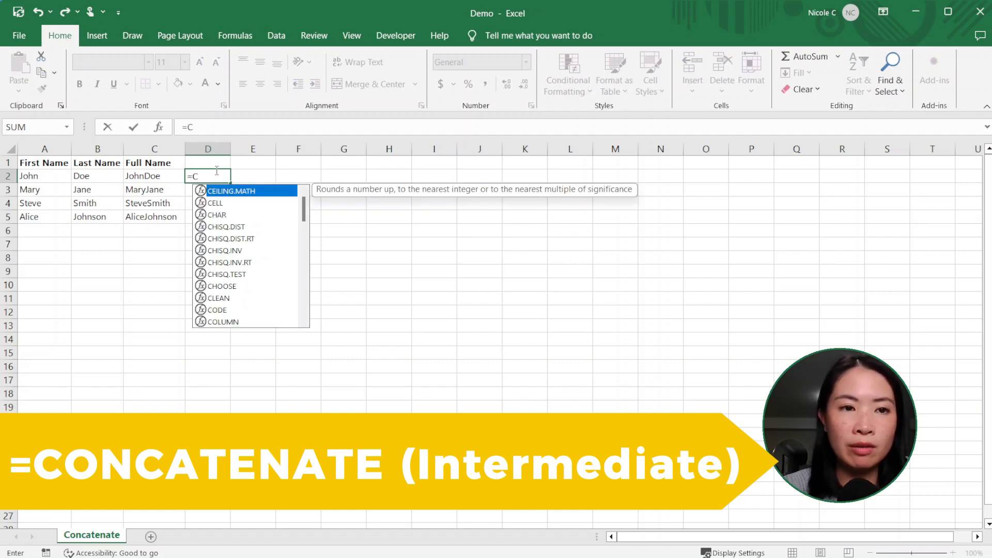
key("BackSpace")
type("concatenate(")
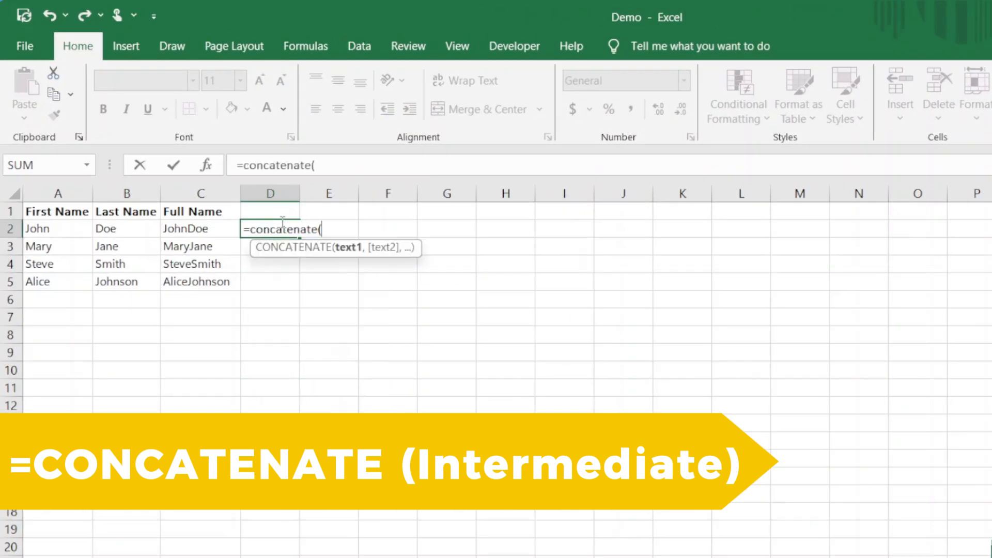
left_click(77, 229)
type(",")
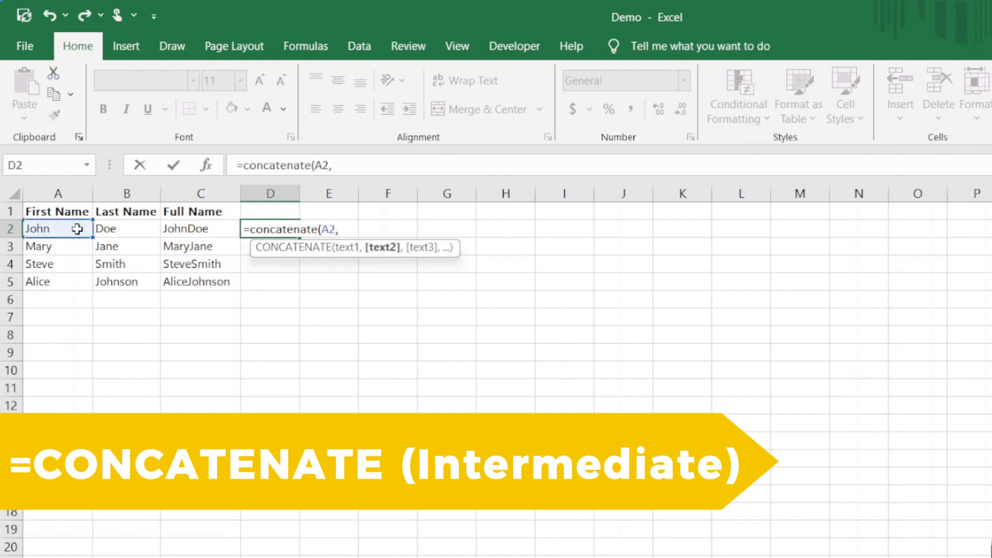
type("\" \",")
left_click(105, 228)
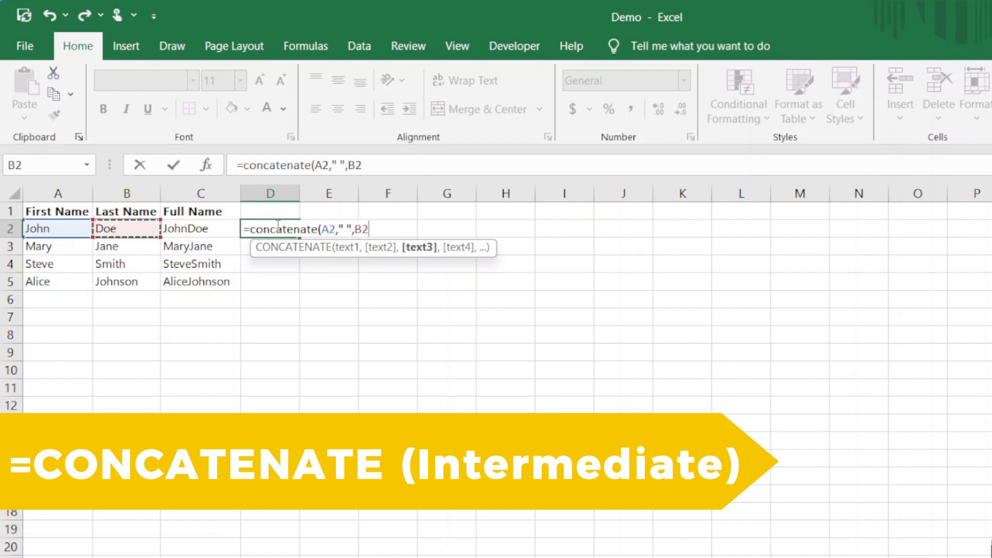
type(")")
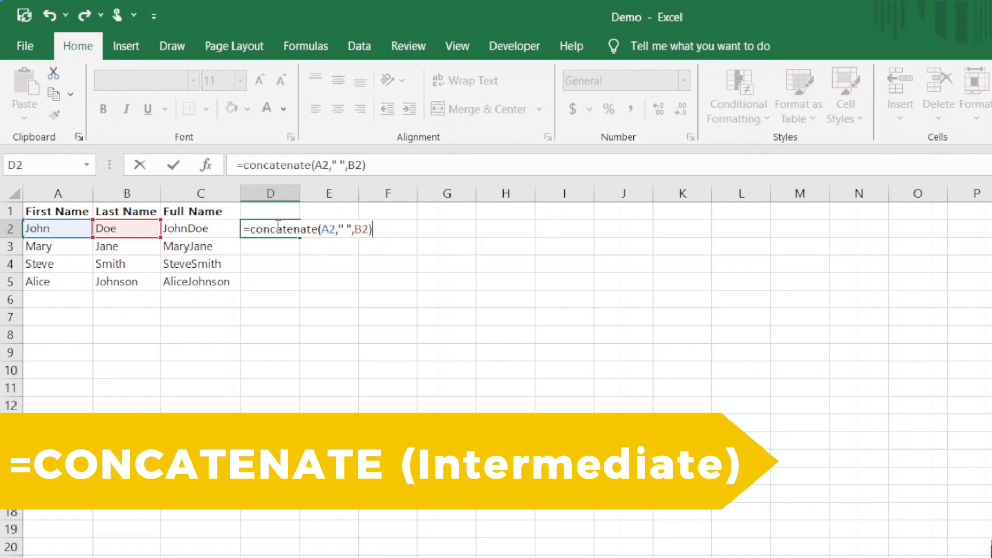
key("Return")
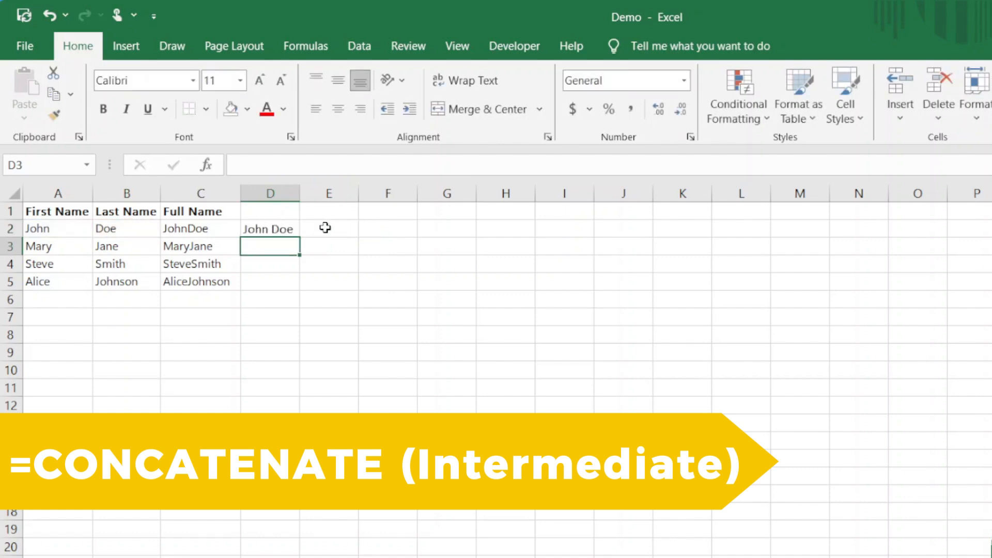
left_click(286, 227)
left_click(363, 169)
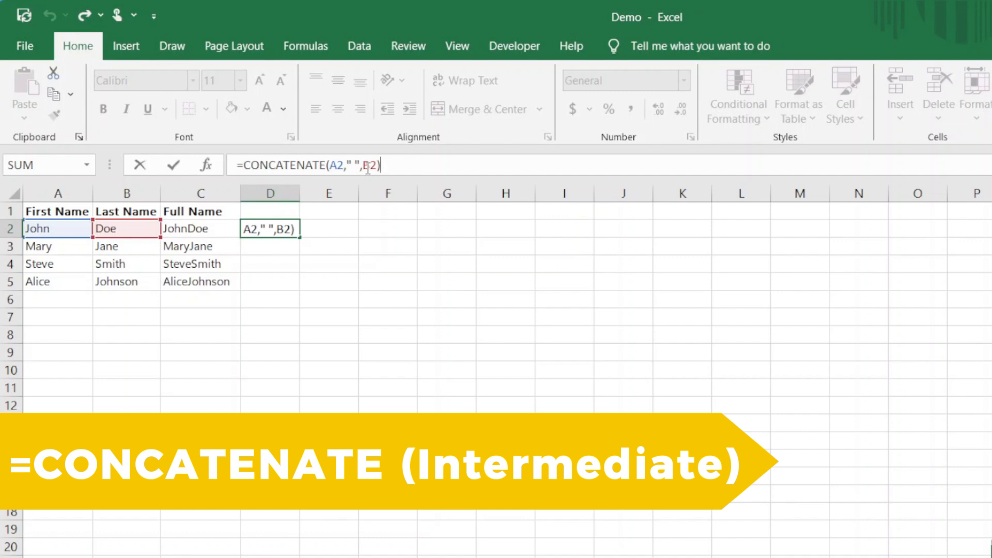
Copy D2's spaced-name formula down to D5: Mary Jane, Steve Smith, Alice Johnson
key("Return")
left_click(284, 229)
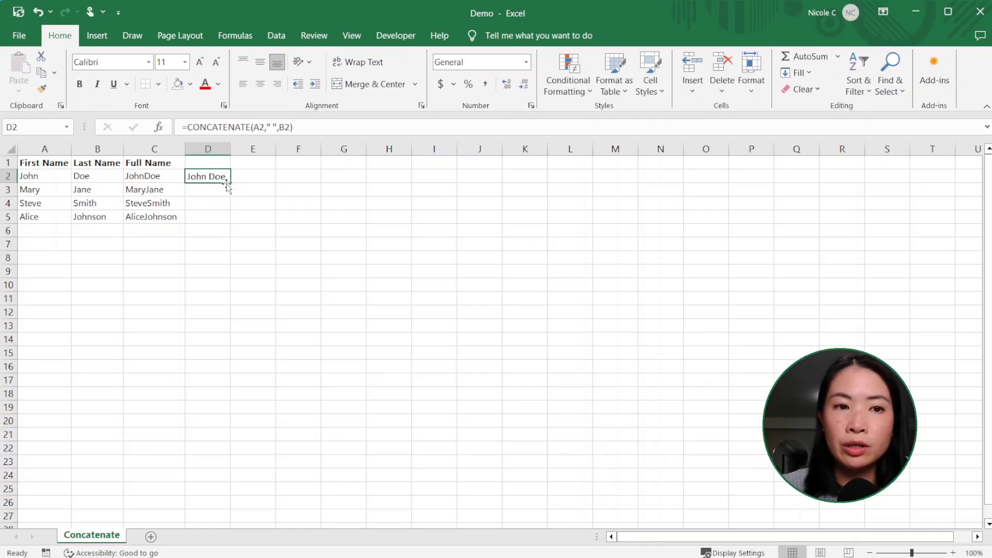
left_click_drag(231, 184, 237, 231)
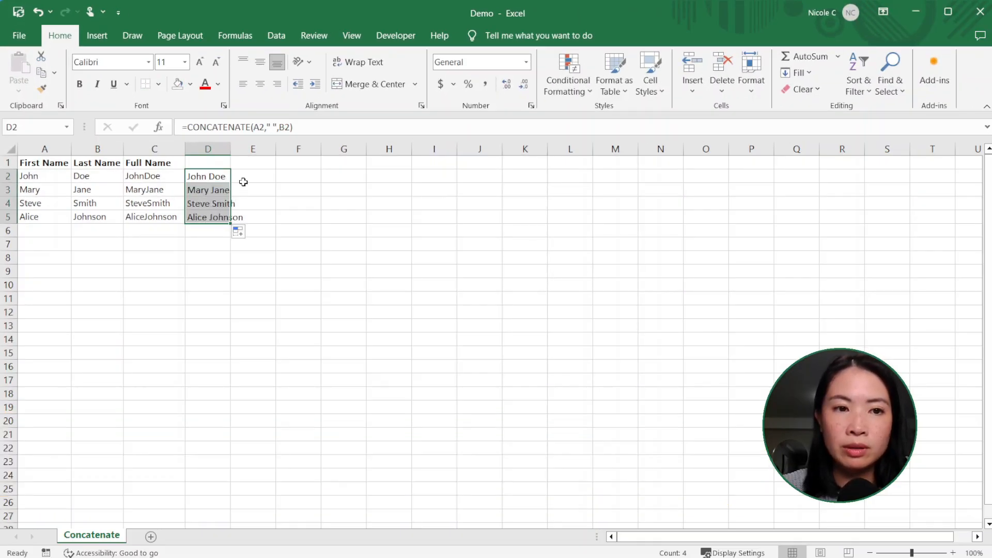
left_click(311, 182)
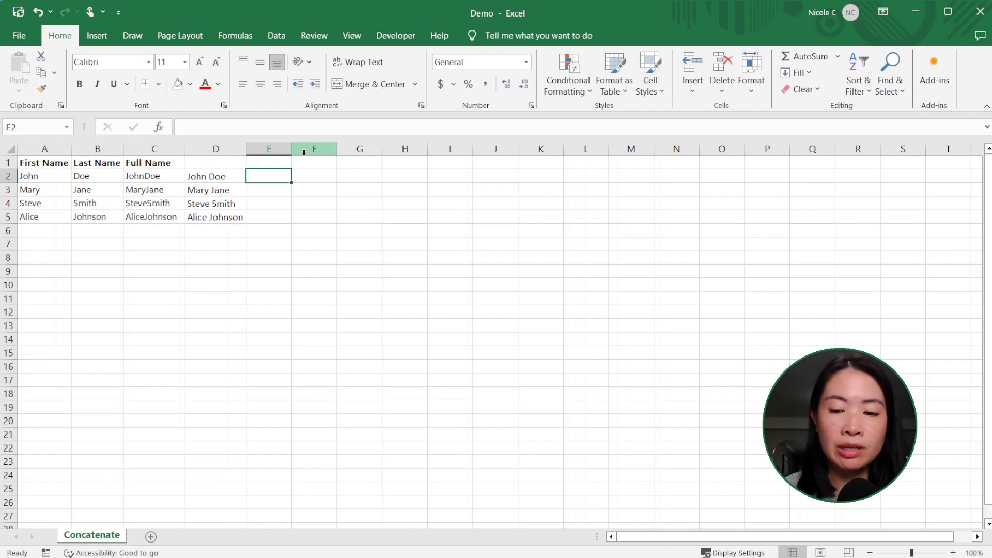
Enter =CONCATENATE(A2,B2,C2,D2) in E2, showing JohnDoeJohnDoeJohn Doe
type("=Concatenate(")
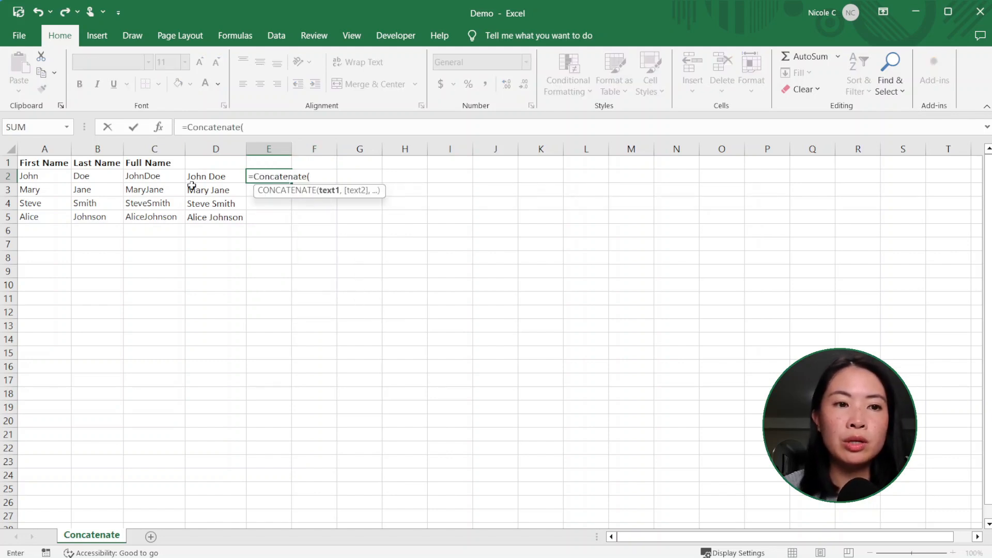
left_click(60, 176)
type(",")
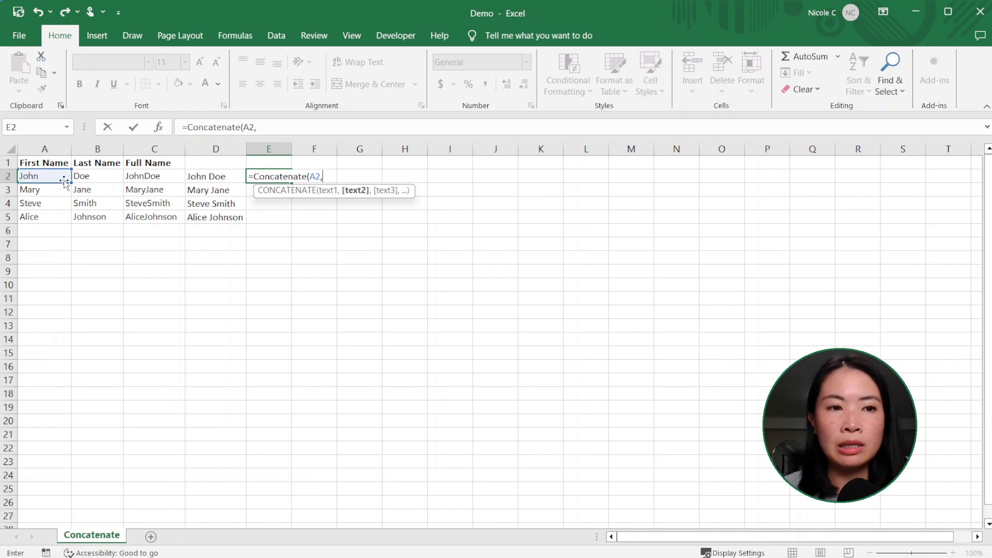
left_click(87, 179)
type(",")
left_click(166, 176)
type(",")
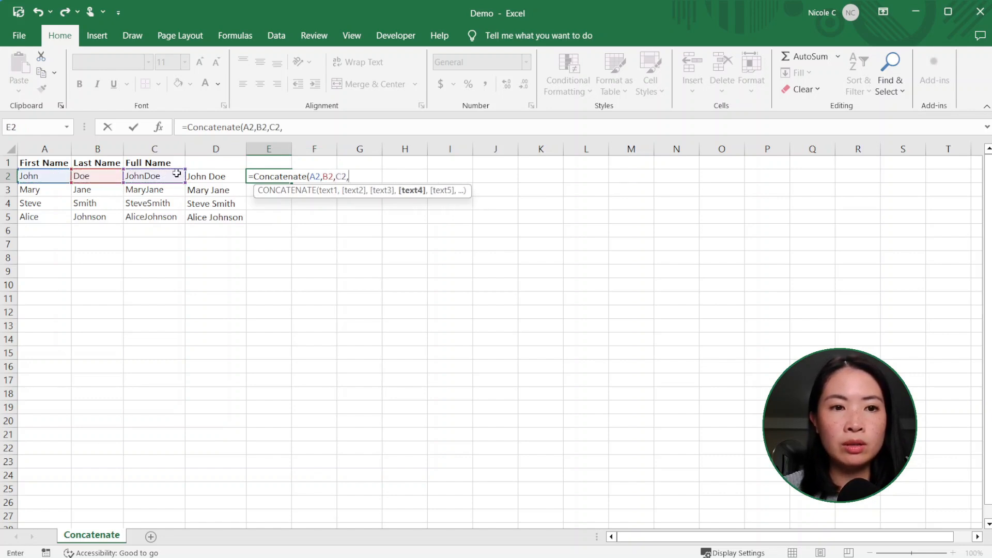
left_click(220, 177)
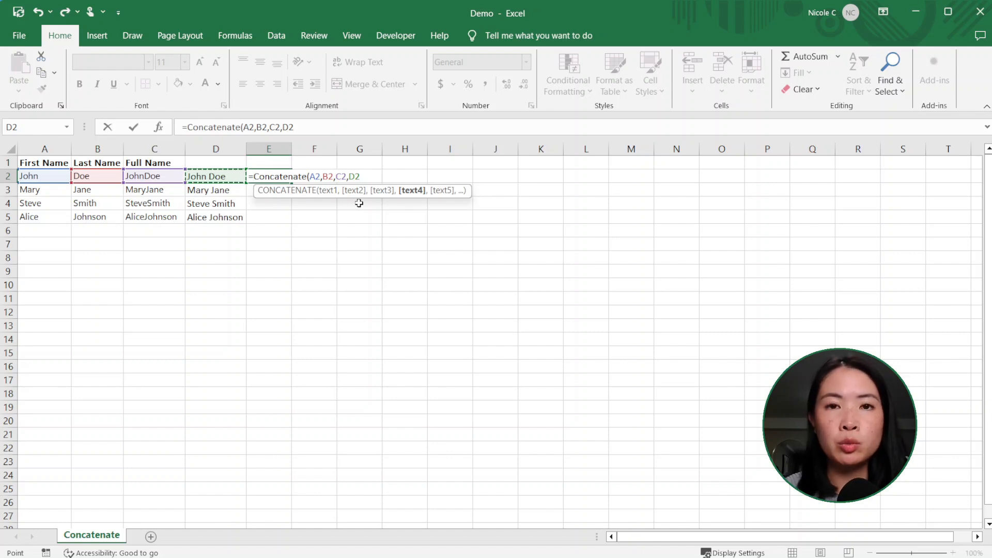
type(")")
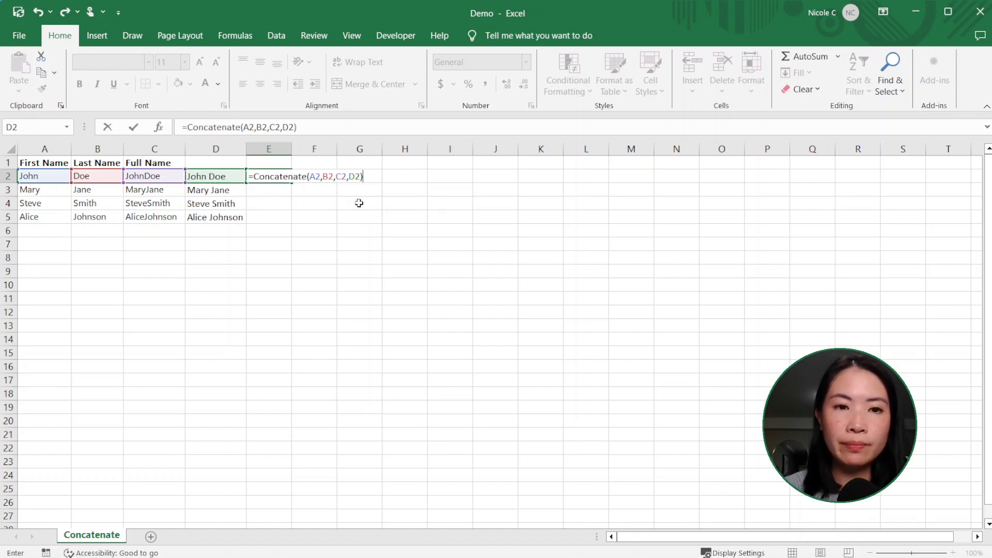
key("Return")
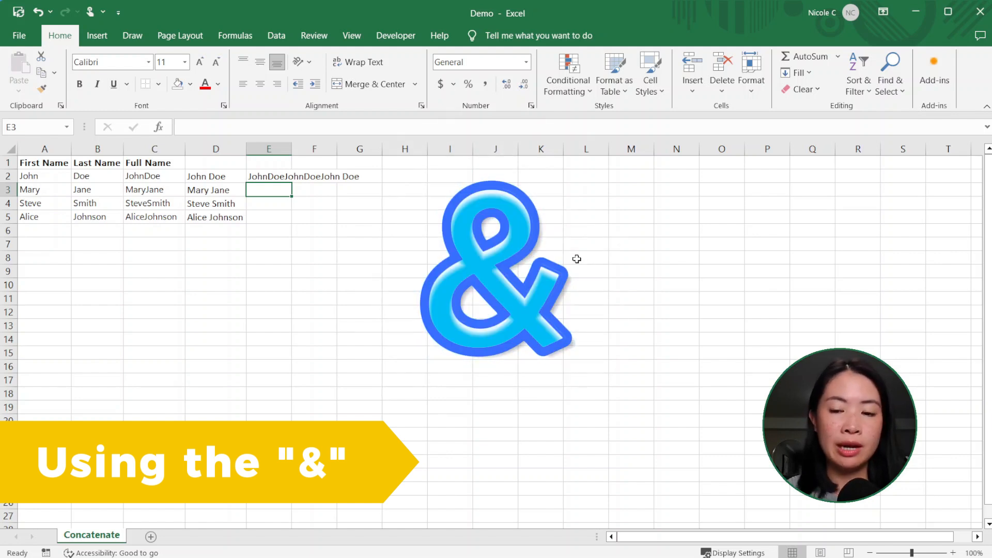
Enter the ampersand formula =A3&B3 in E3 so it shows MaryJane
type("=")
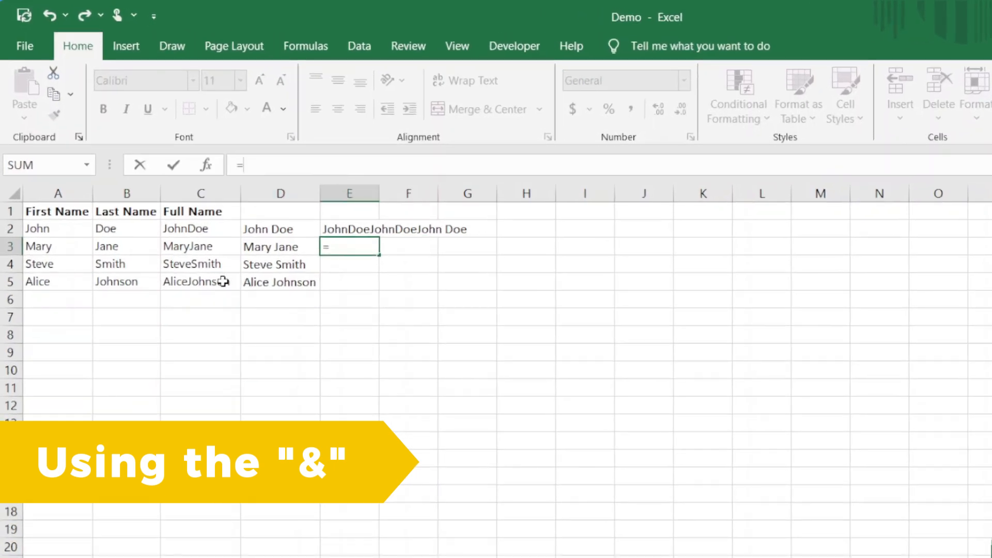
left_click(45, 250)
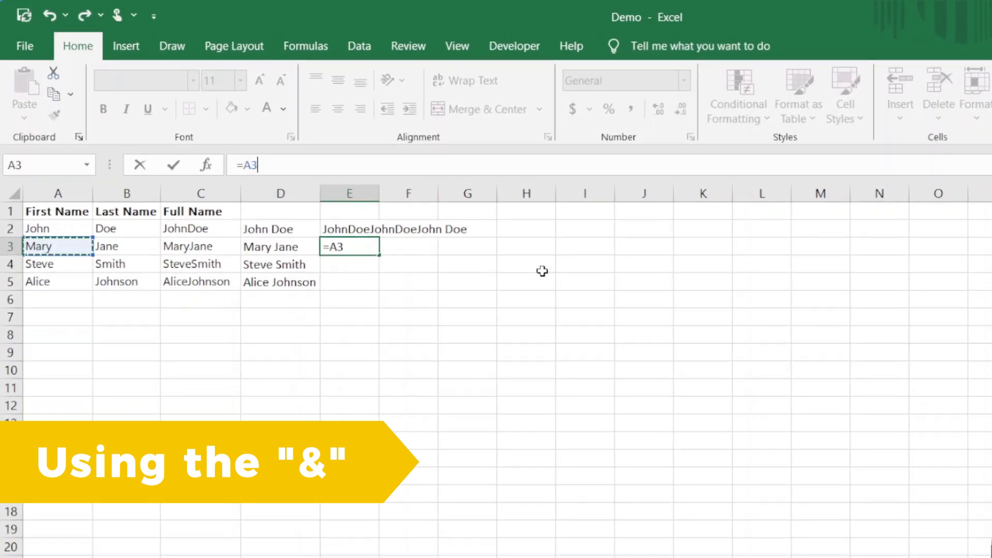
type("&")
left_click(136, 249)
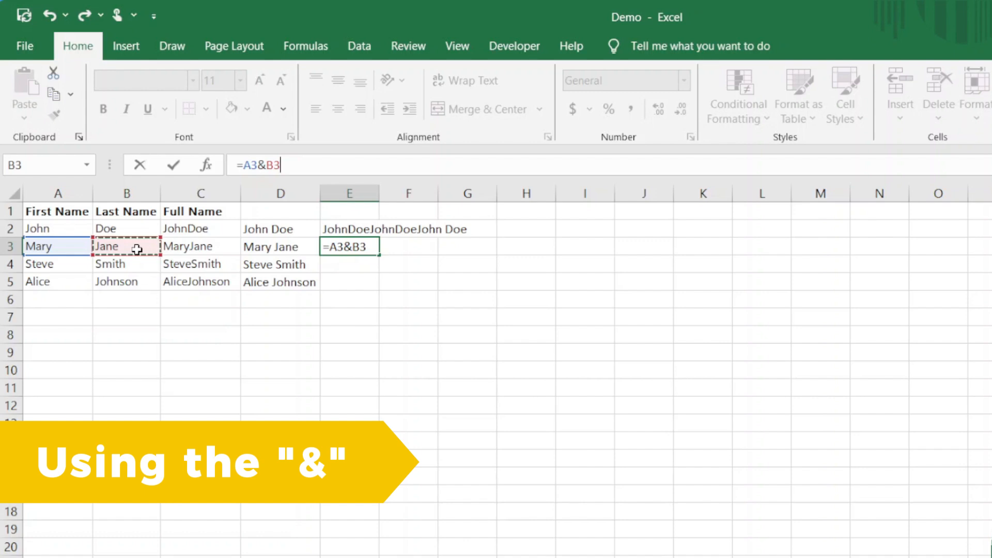
key("Return")
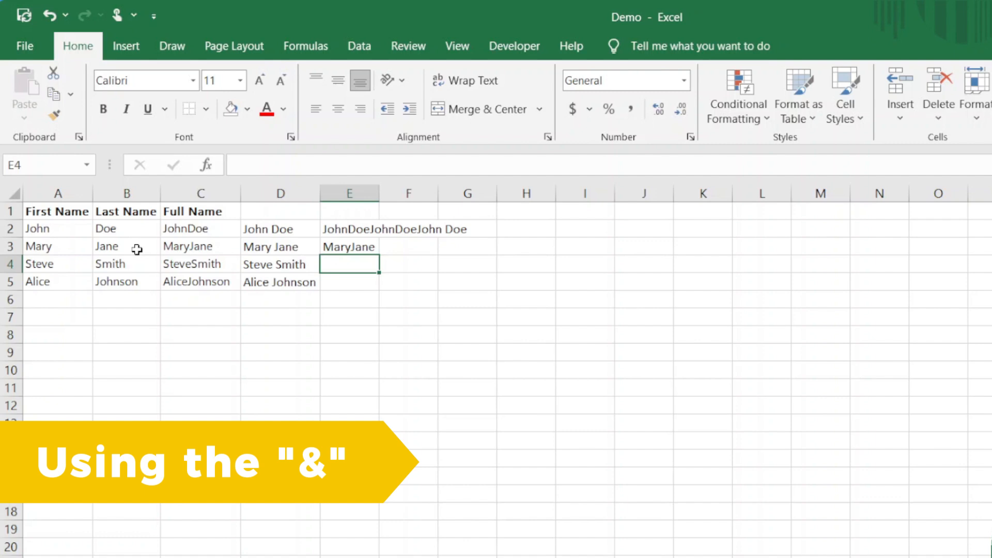
Enter =A4&" "&B4 in E4 so it shows Steve Smith
type("=")
left_click(69, 267)
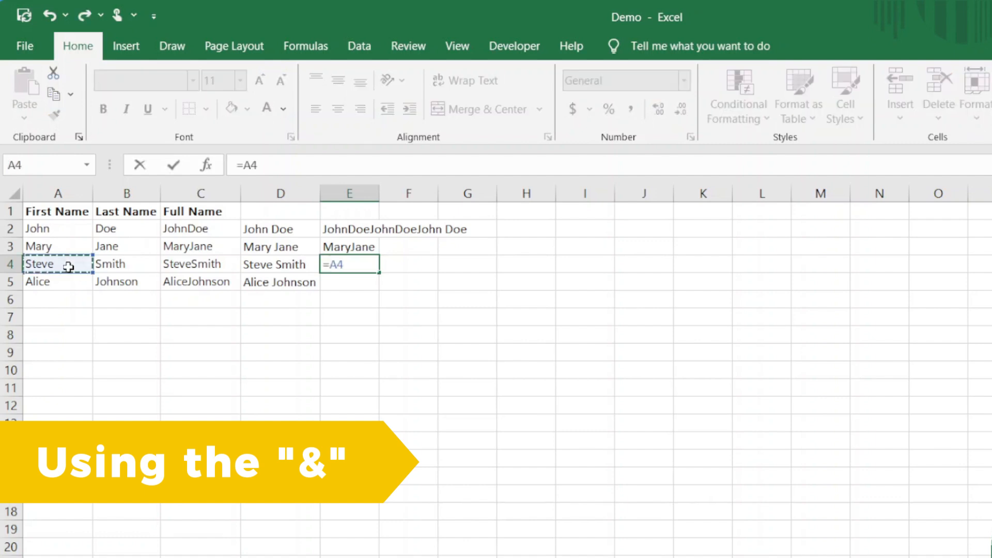
type("&\" \"&")
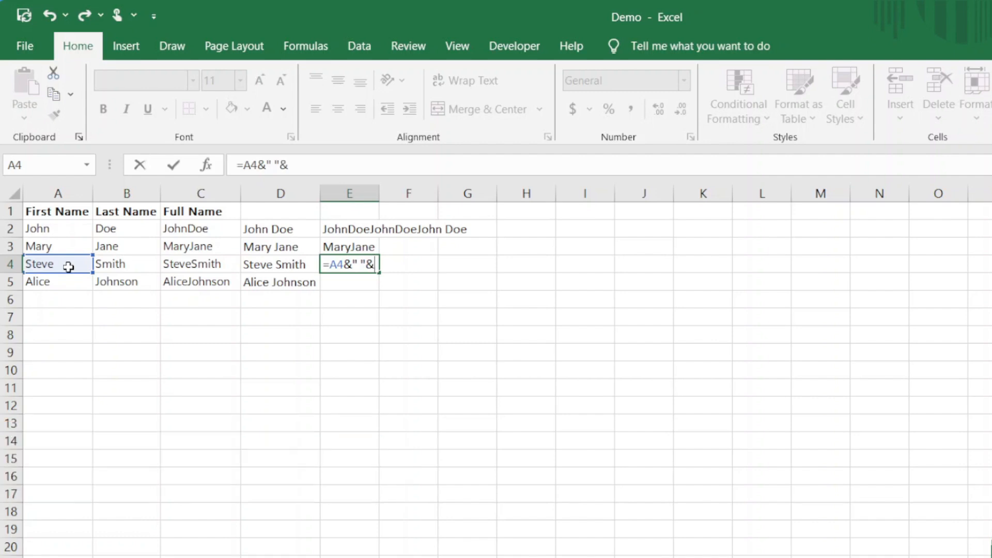
left_click(122, 262)
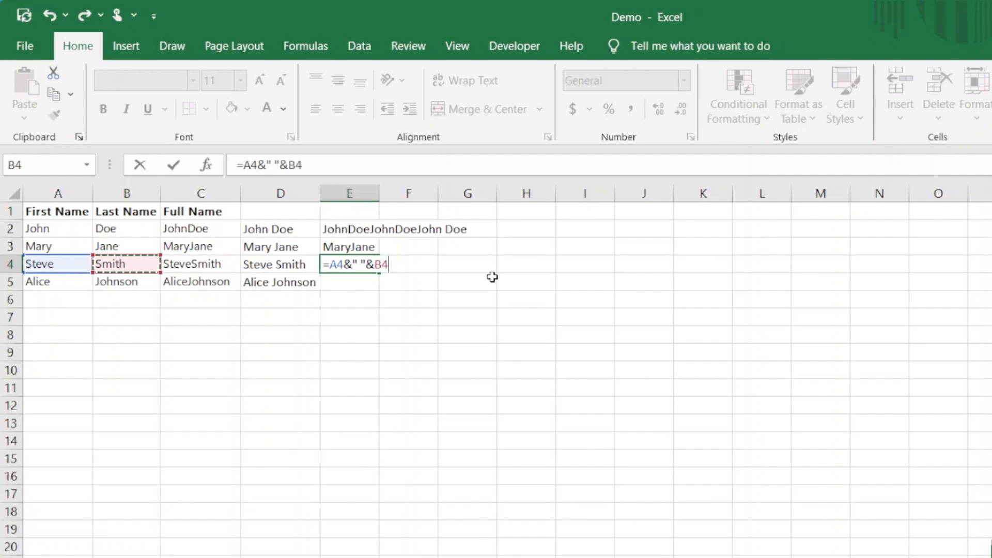
key("Return")
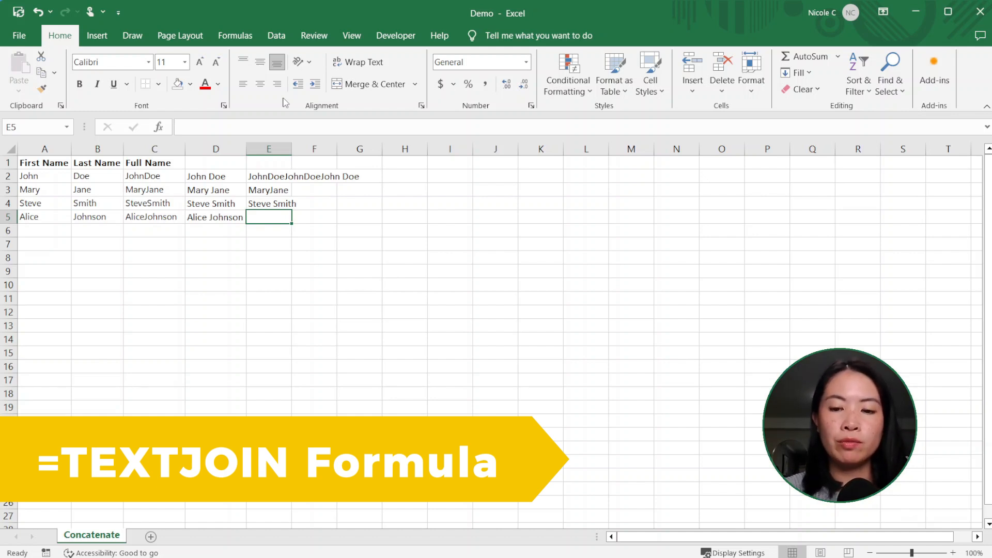
Enter =TEXTJOIN(" ",TRUE,A5,B5) in E5 so it shows Alice Johnson
type("=TEXTJOIN")
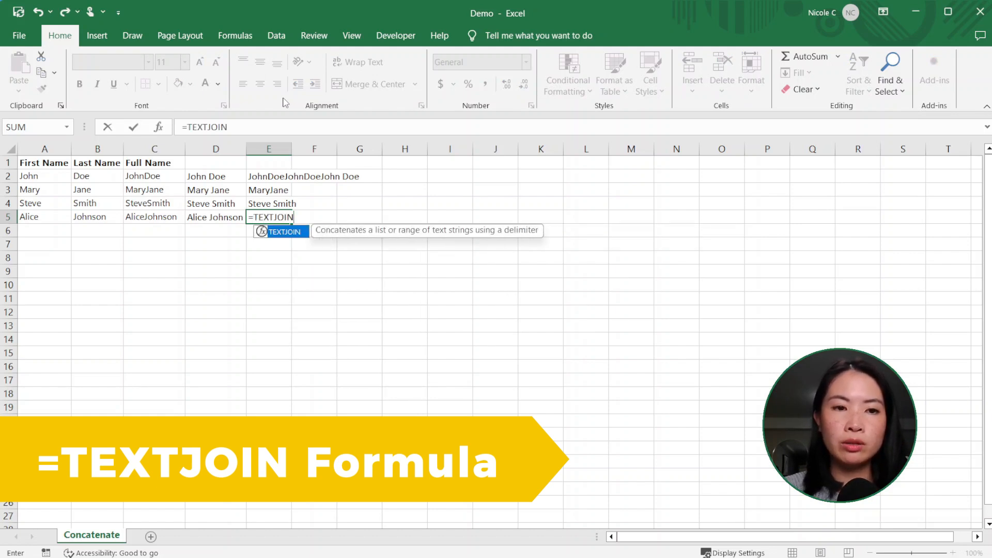
key("Tab")
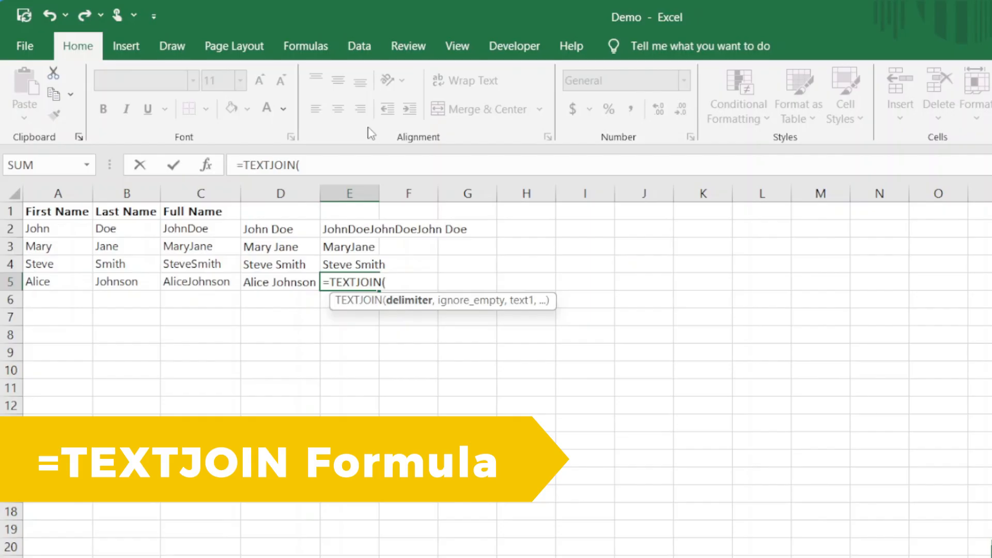
type("\" \",")
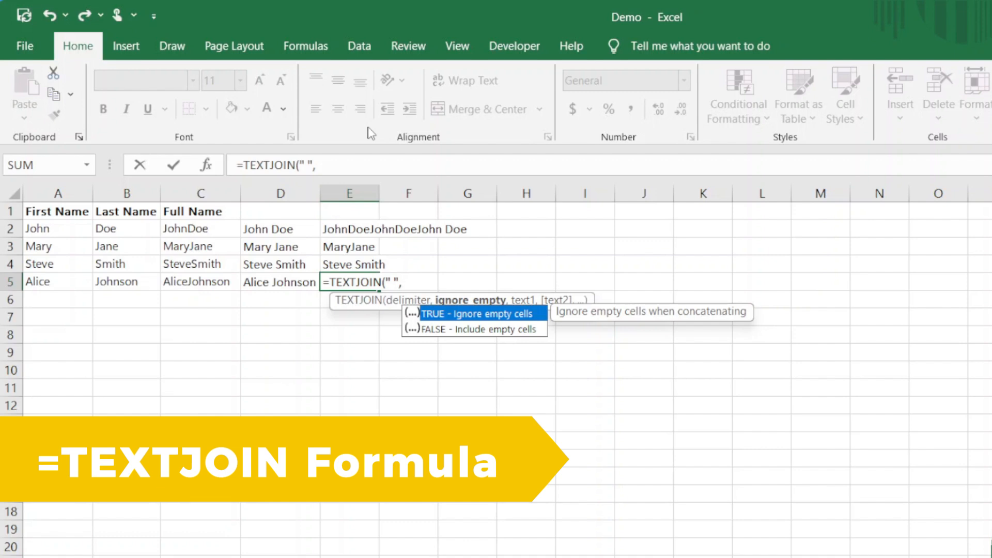
type("TRUE")
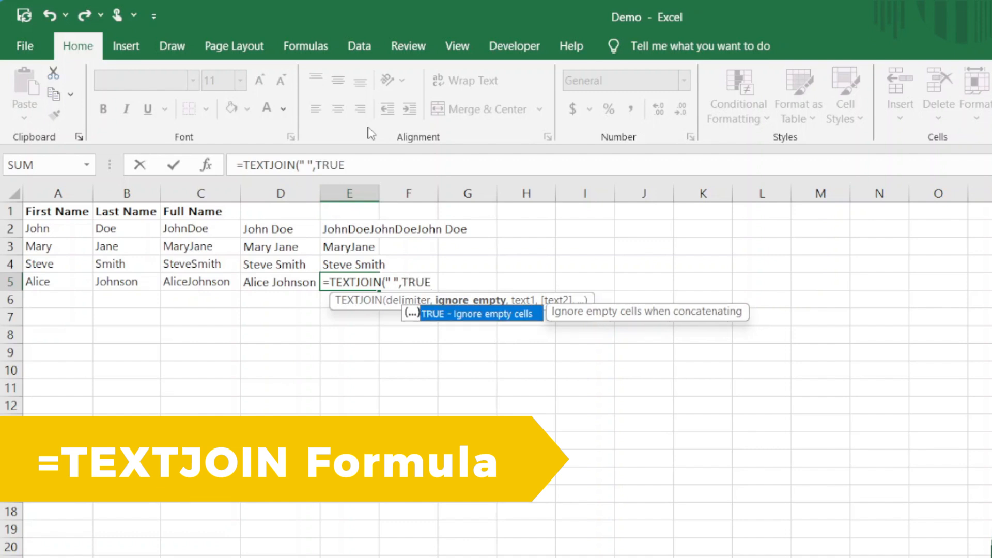
type(",")
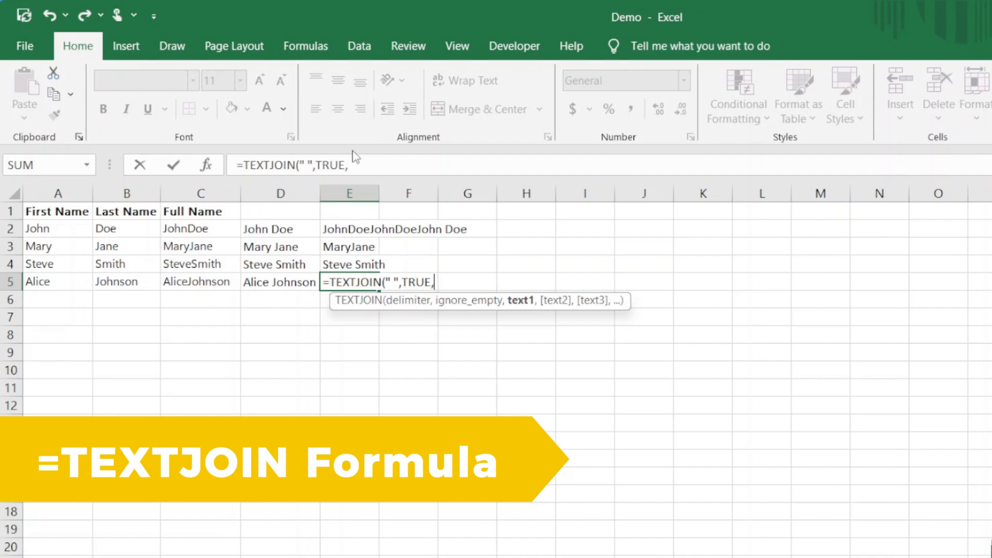
left_click(40, 282)
type(",")
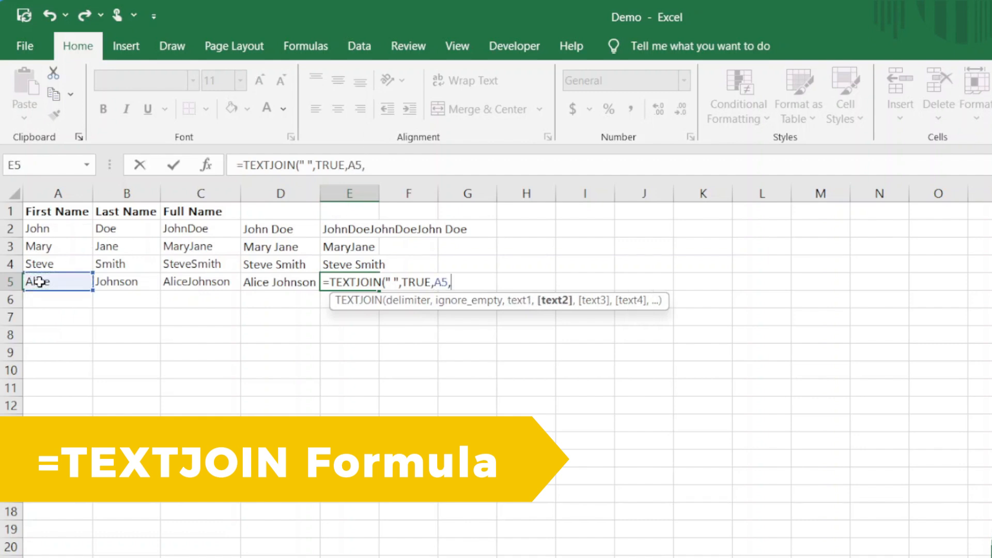
left_click(135, 282)
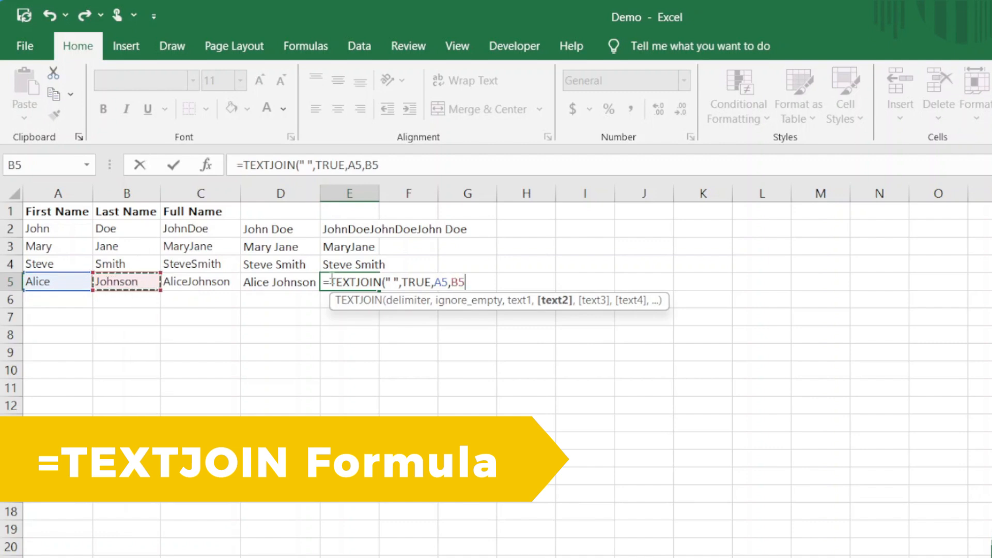
type(")")
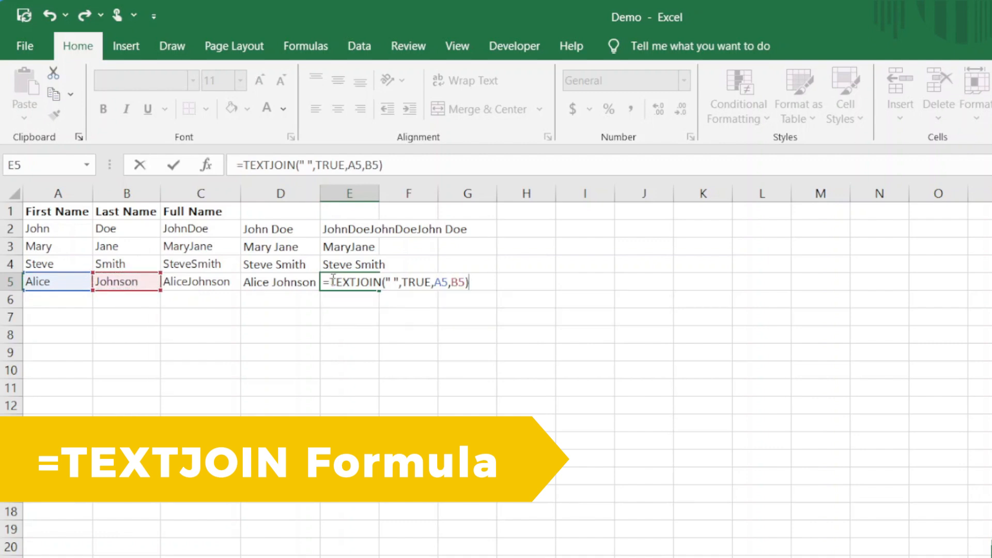
key("Return")
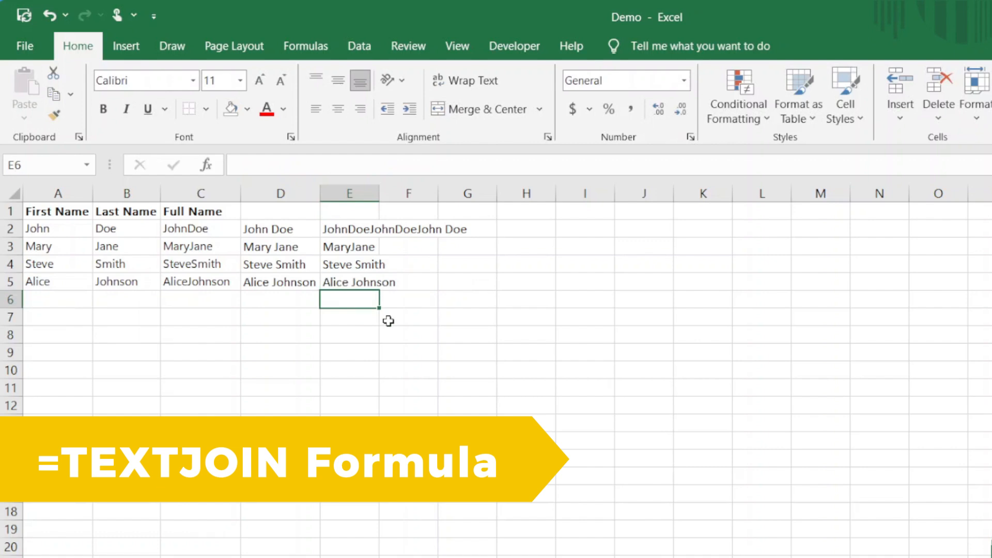
Replace E5 with =TEXTJOIN(",",FALSE,B5,A5), showing Johnson,Alice
key("ctrl+z")
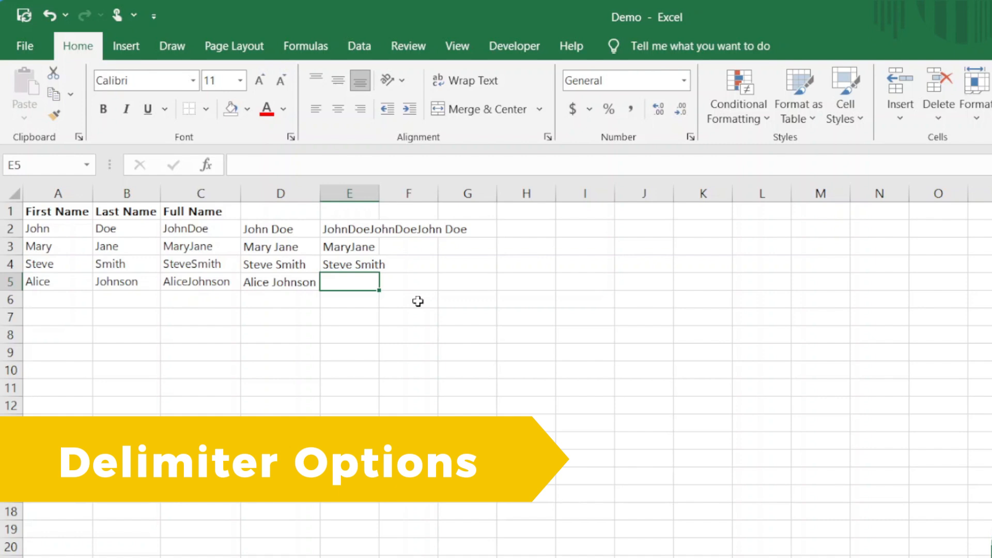
type("=textjoin(")
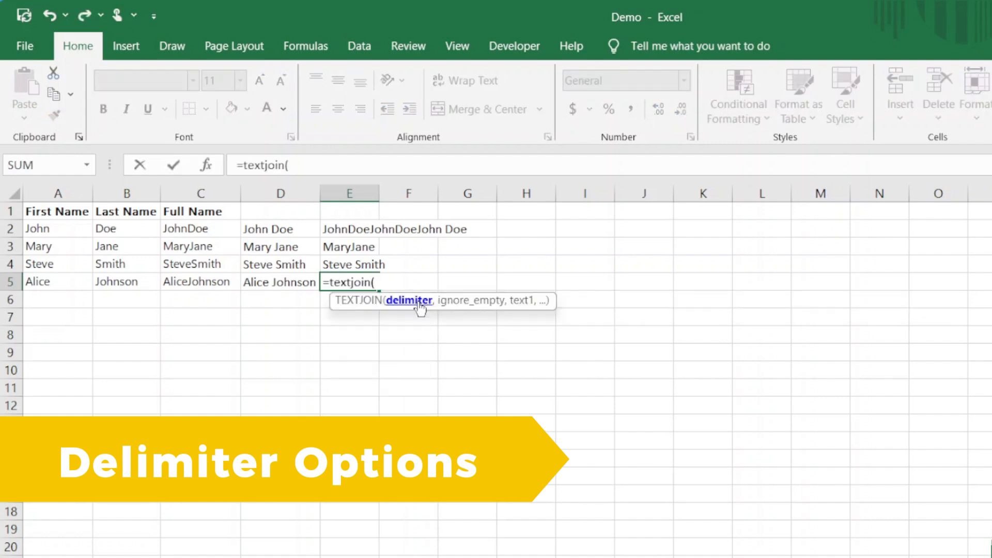
type("\",\",")
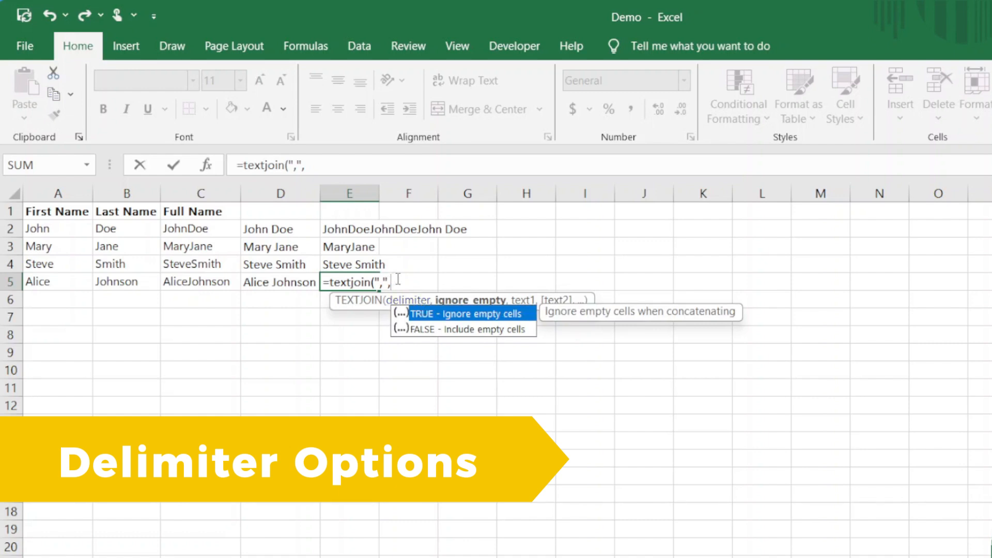
type("False,")
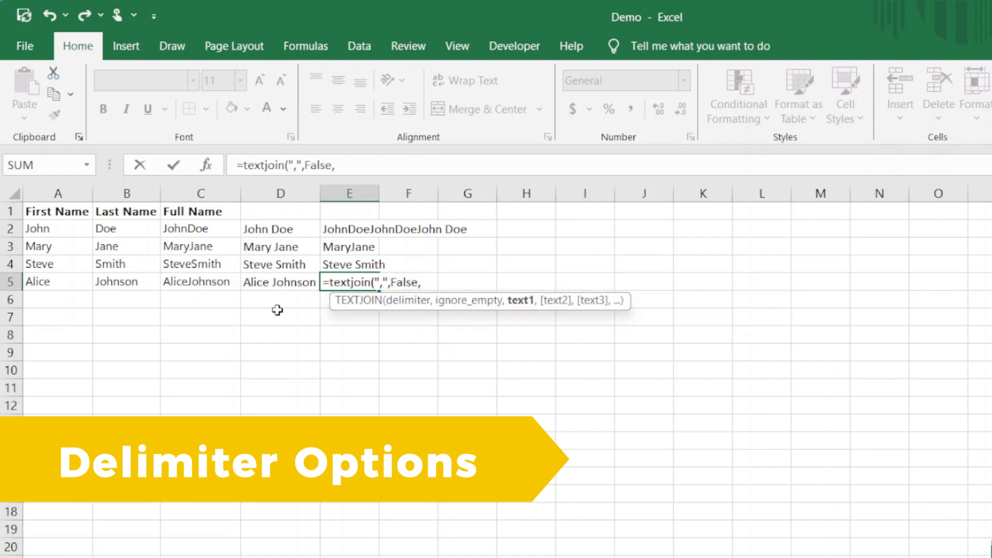
left_click(141, 284)
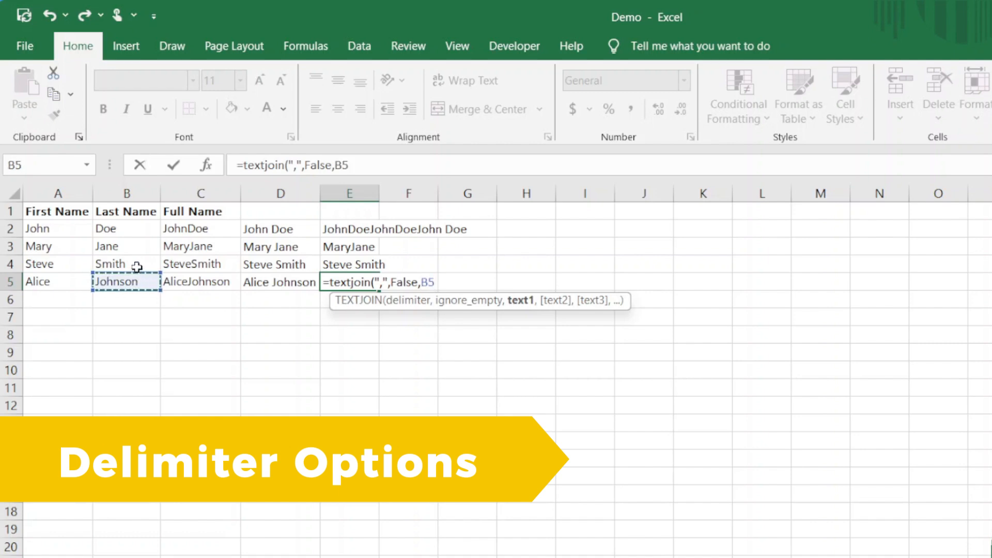
type(",")
left_click(51, 277)
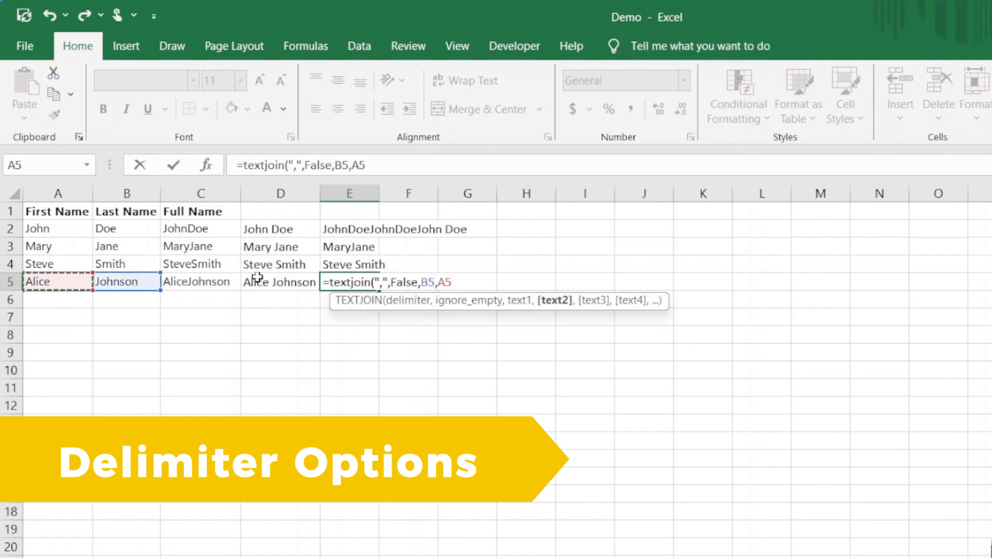
type(")")
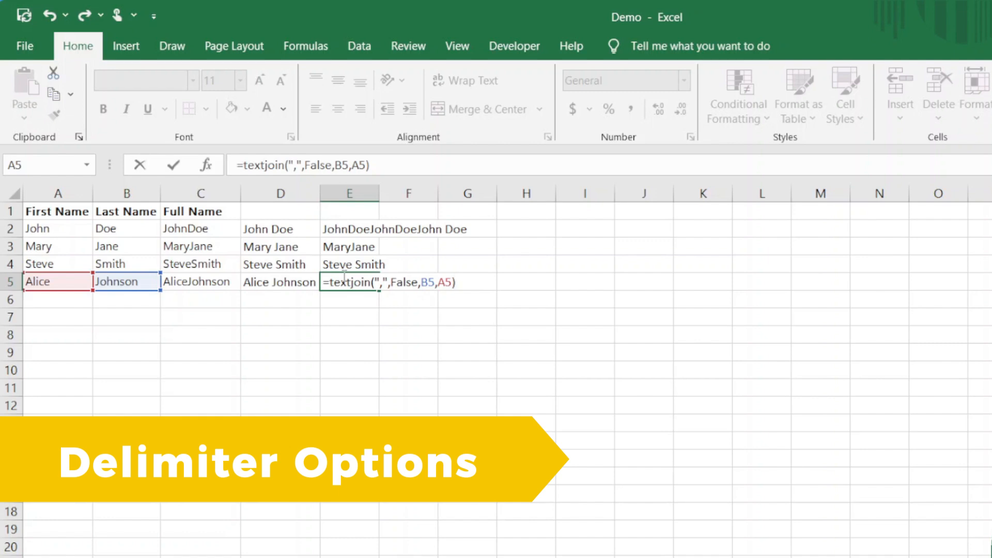
key("Return")
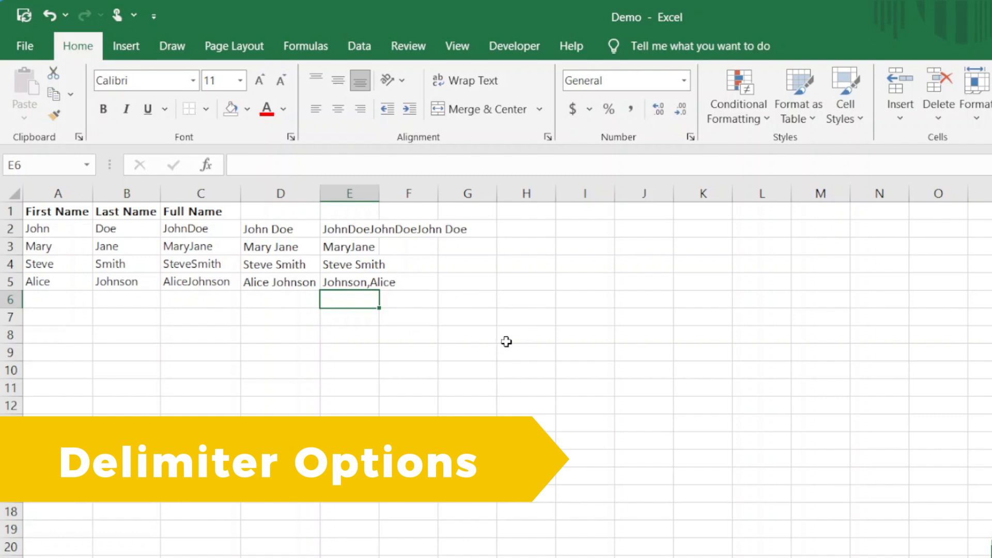
Change E5's TEXTJOIN delimiter to comma-space so it shows Johnson, Alice
left_click(345, 283)
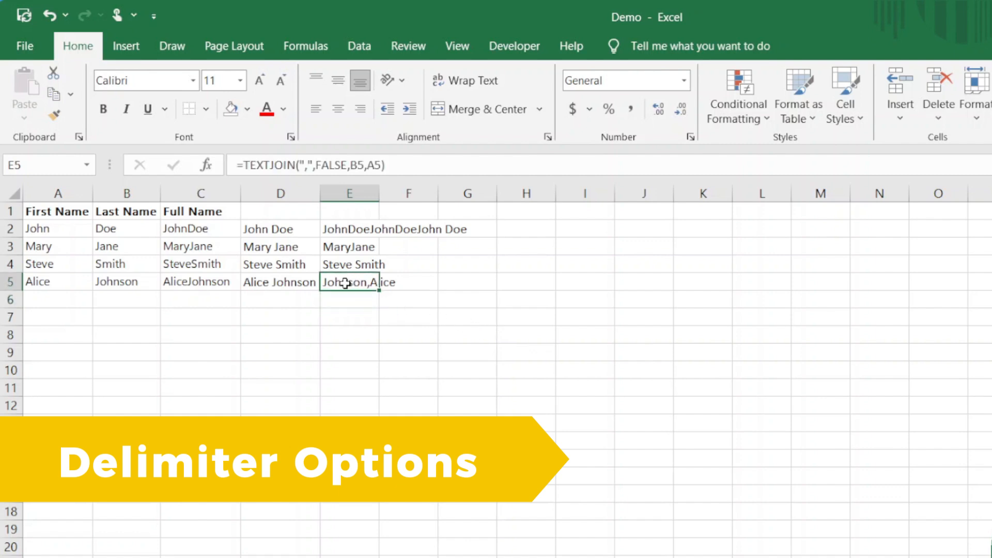
left_click(305, 165)
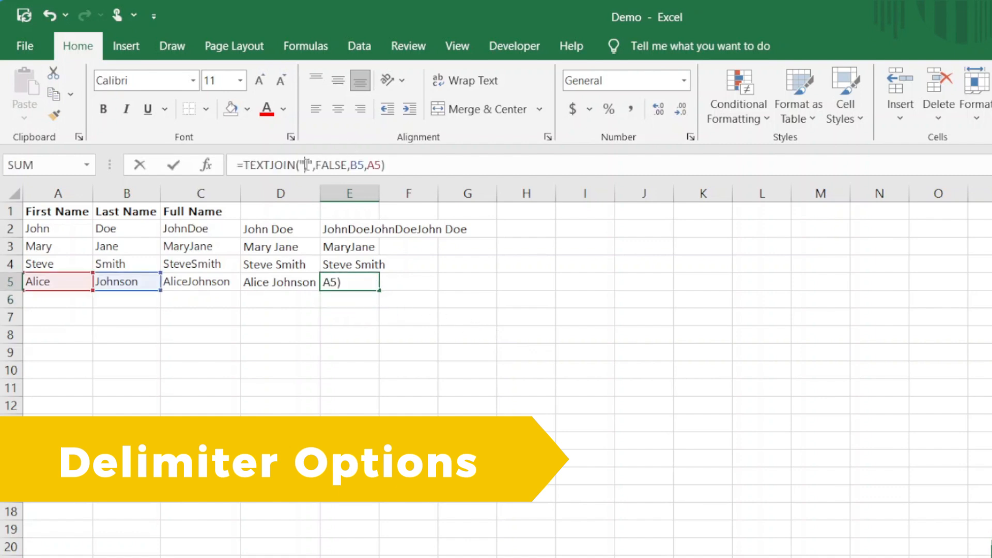
key("Right")
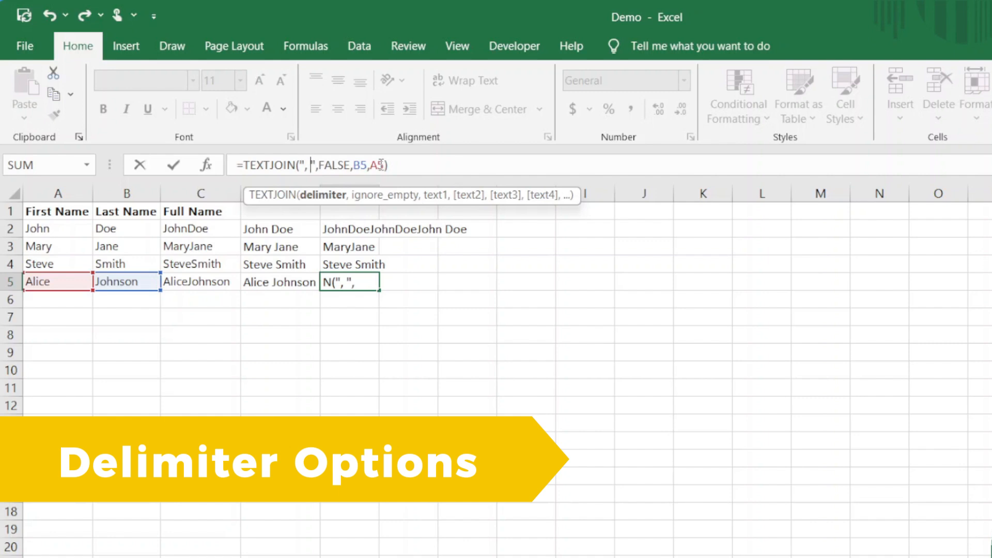
key("Return")
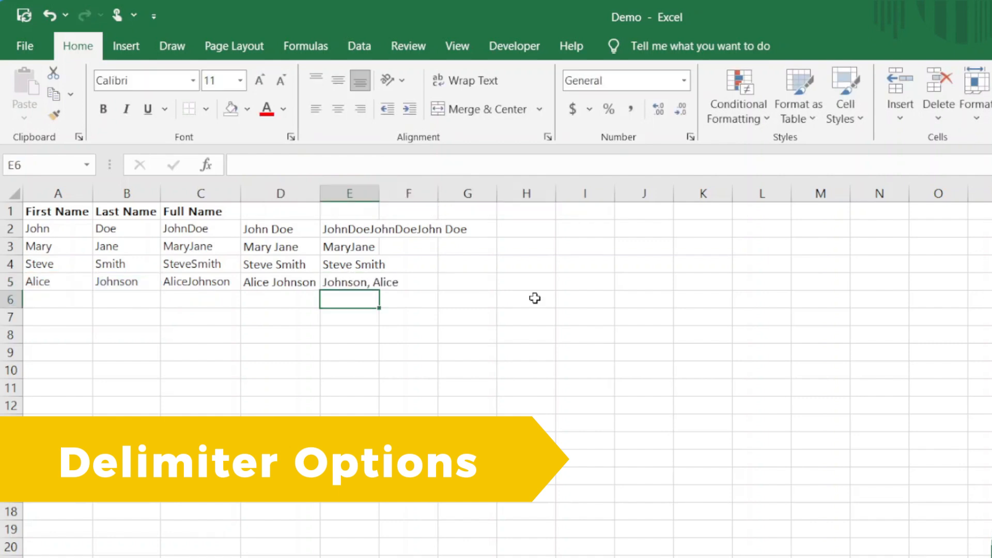